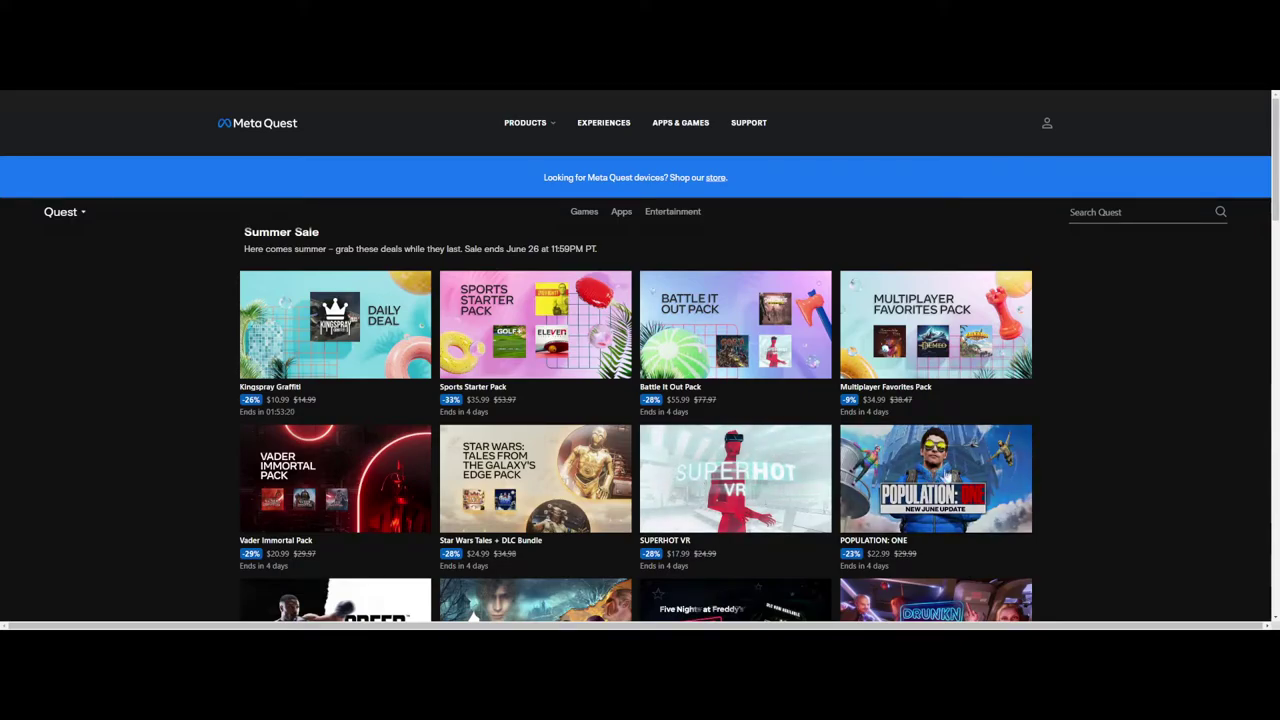
scroll(1097, 488, "down", 3)
scroll(1097, 488, "down", 3)
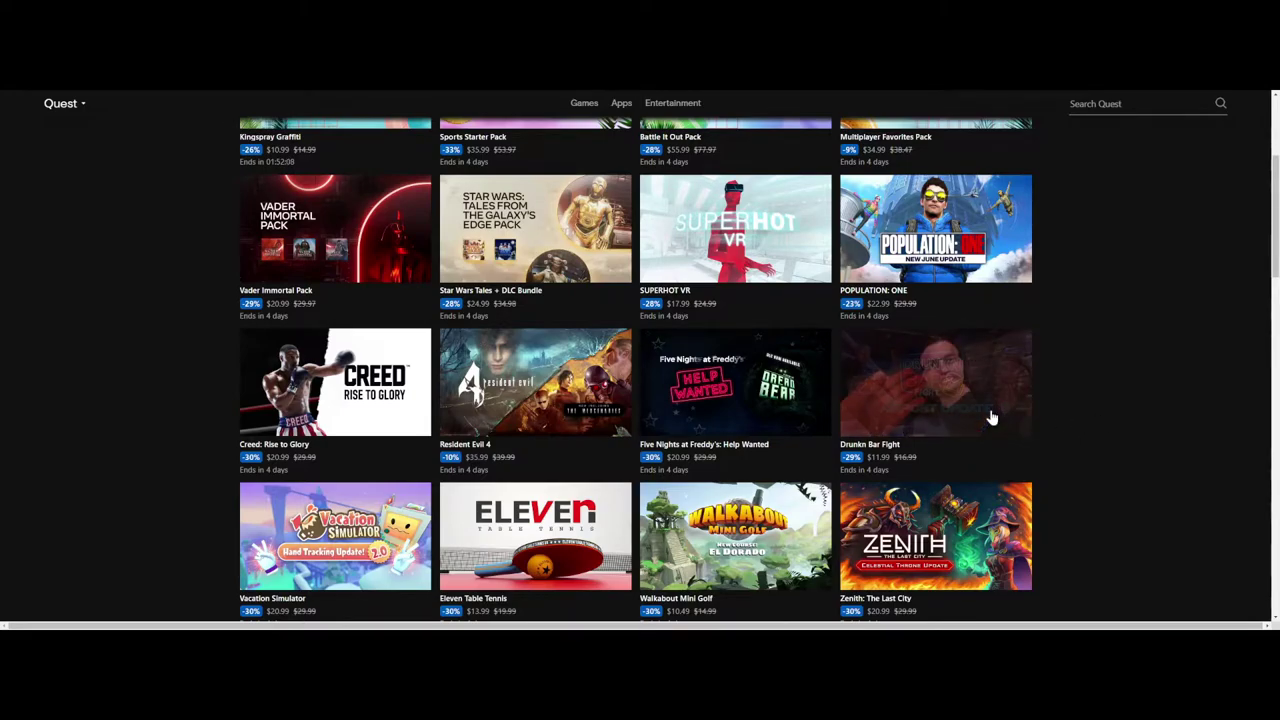
mouse_move(935, 382)
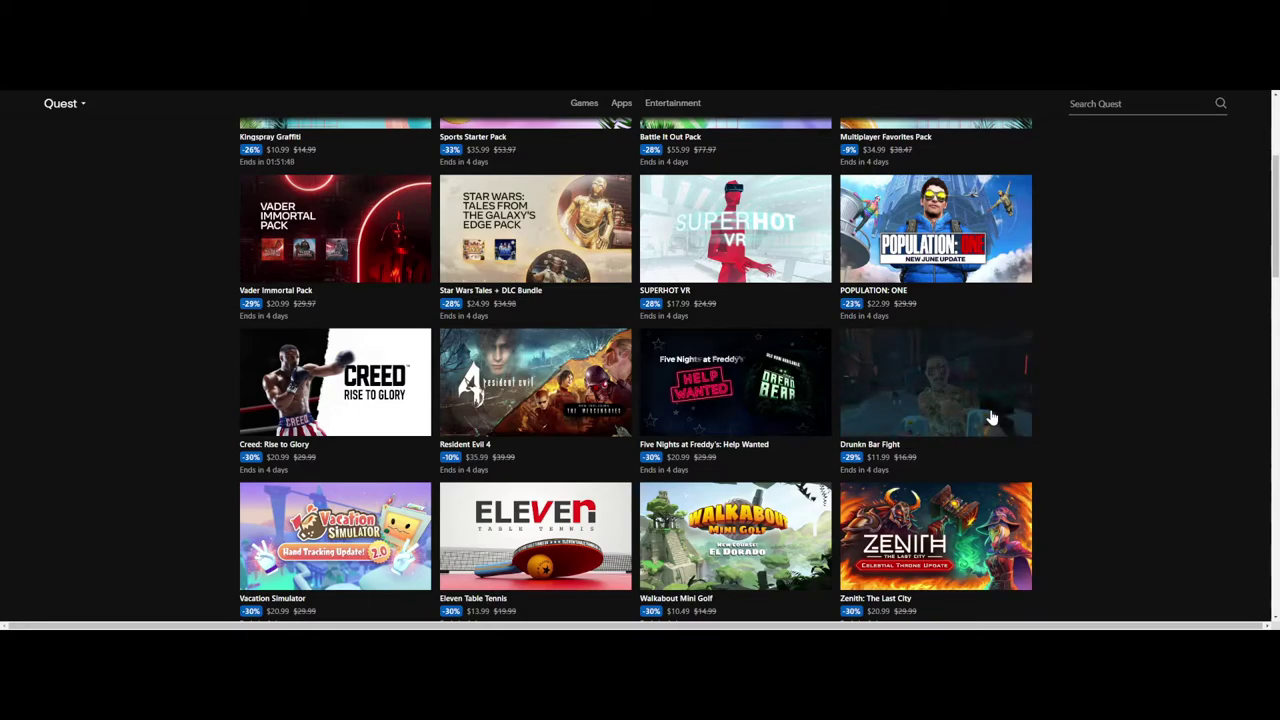
scroll(991, 414, "down", 2)
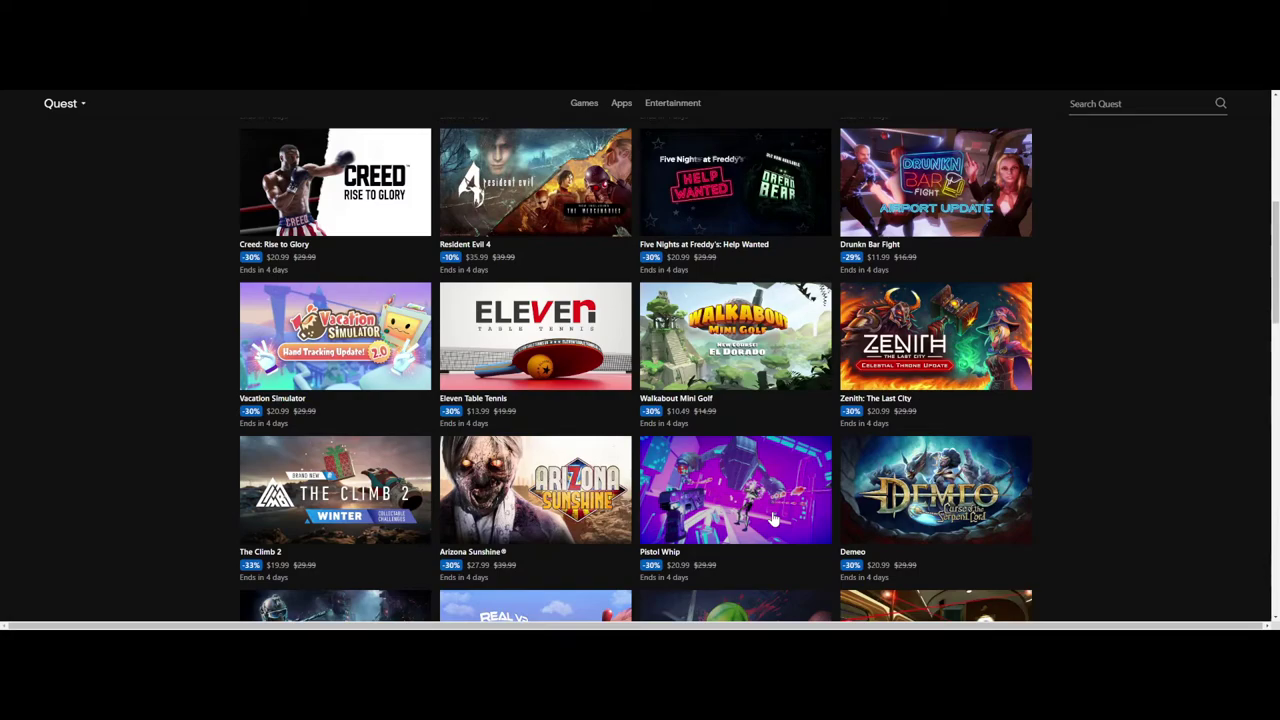
mouse_move(935, 490)
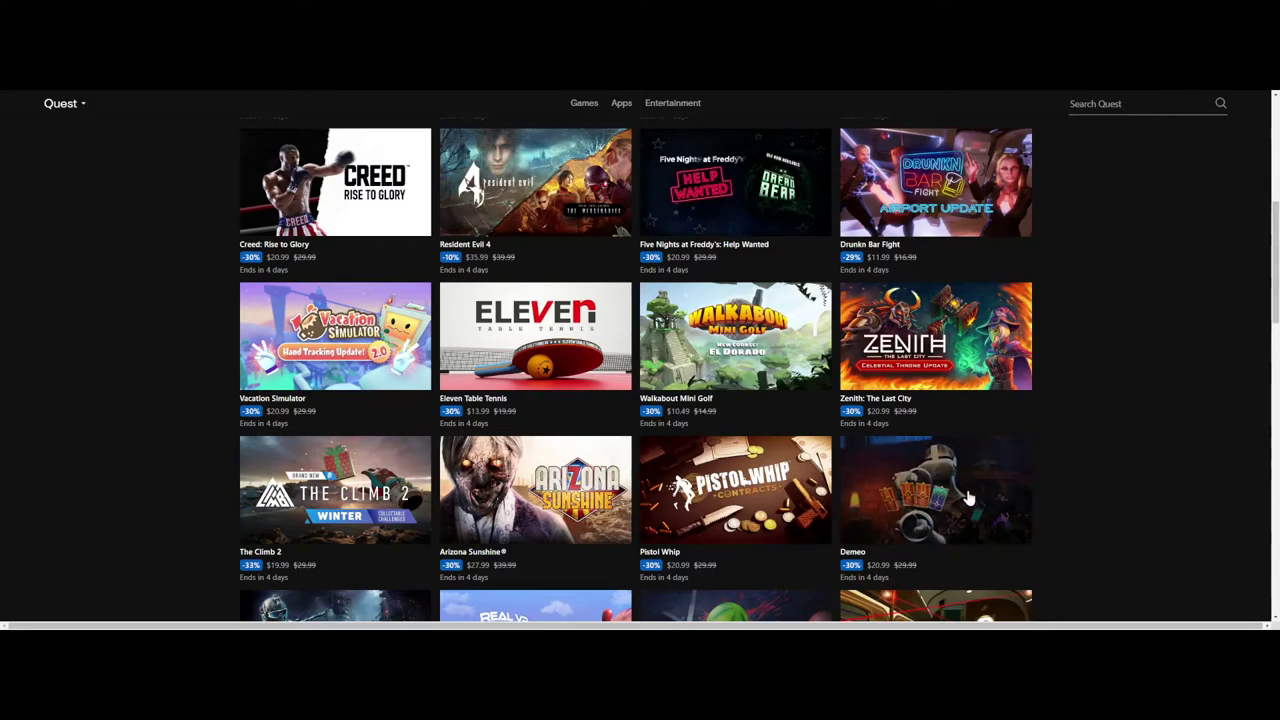
scroll(968, 497, "down", 2)
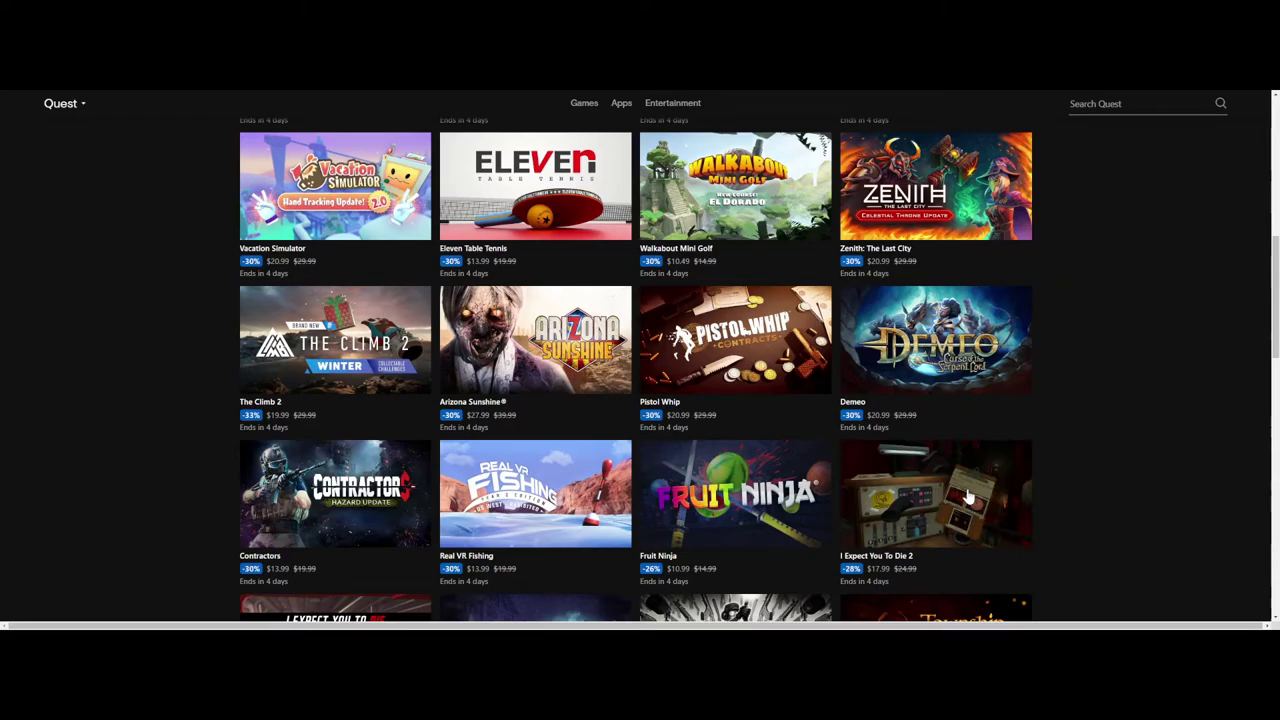
scroll(968, 497, "down", 1)
scroll(968, 513, "down", 1)
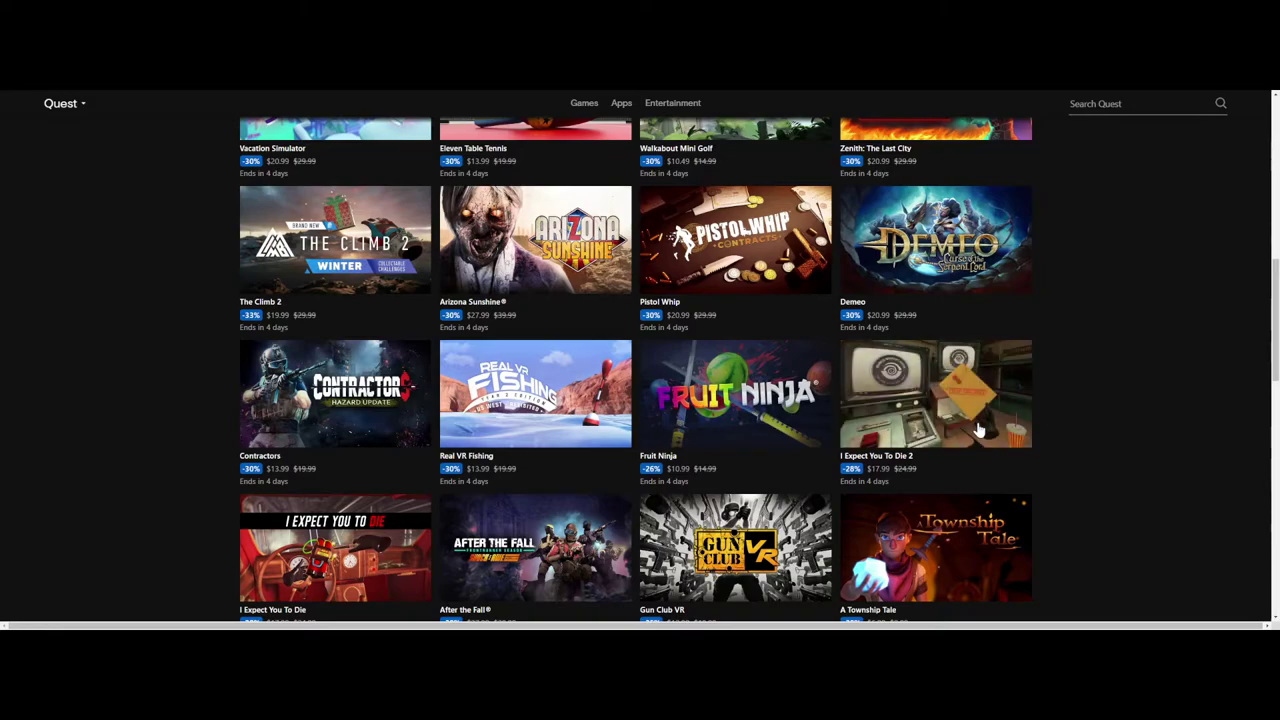
scroll(980, 430, "down", 1)
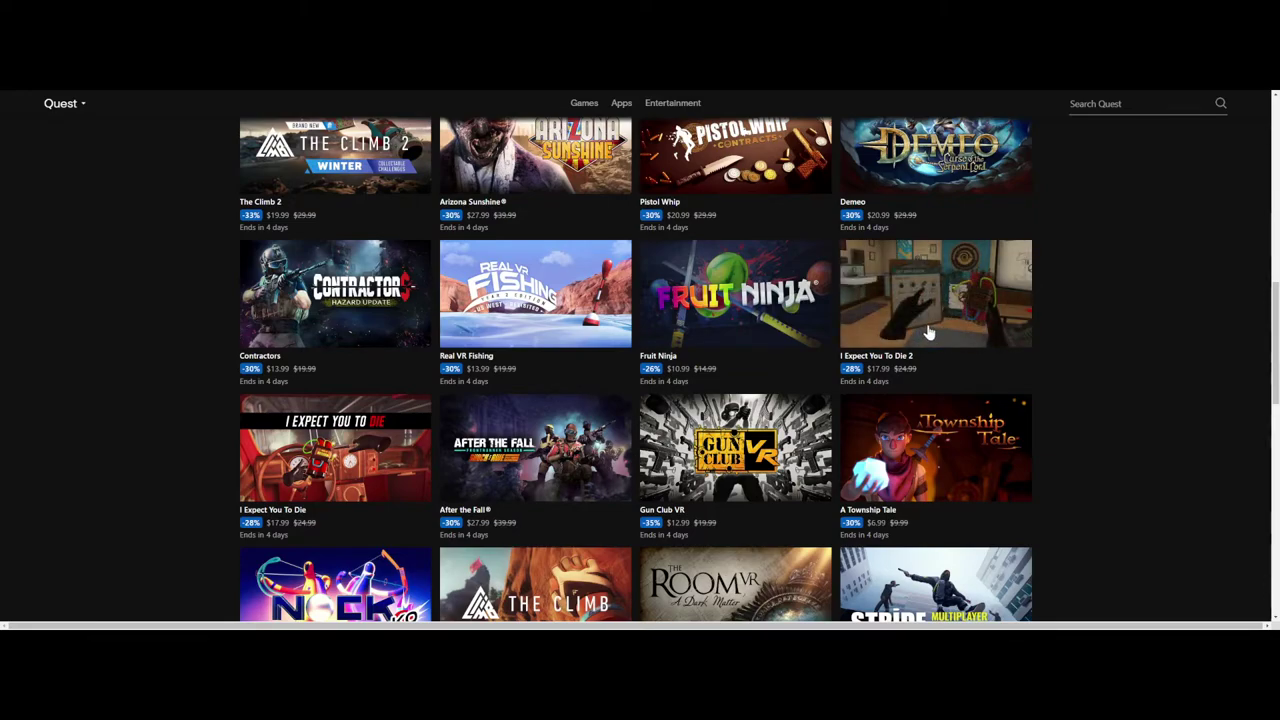
scroll(926, 333, "down", 3)
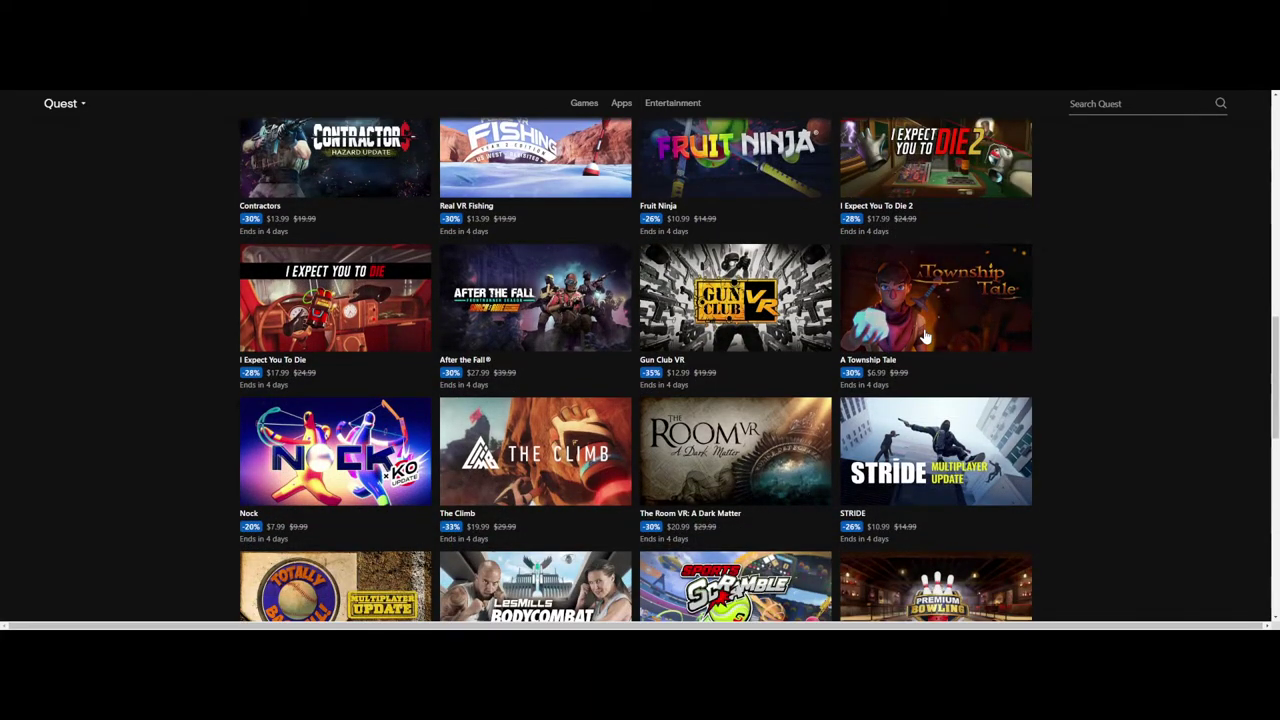
scroll(926, 336, "down", 3)
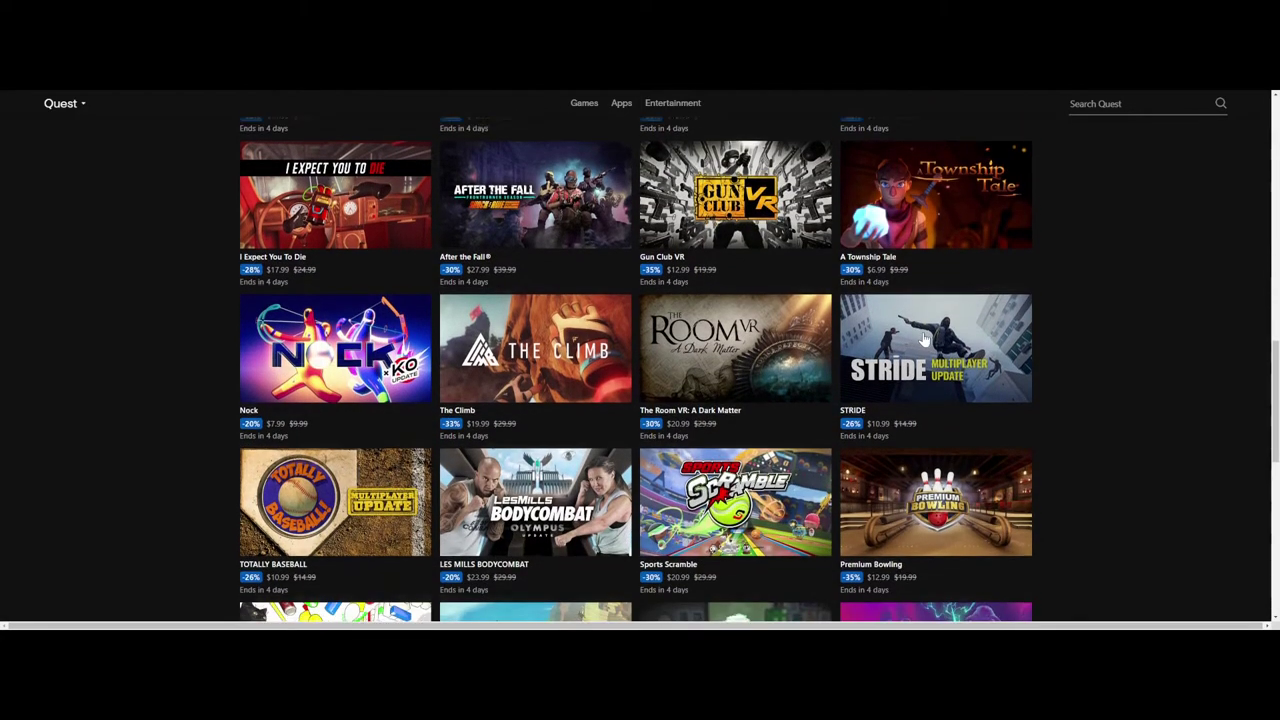
scroll(926, 340, "down", 3)
scroll(926, 340, "down", 2)
scroll(922, 340, "down", 3)
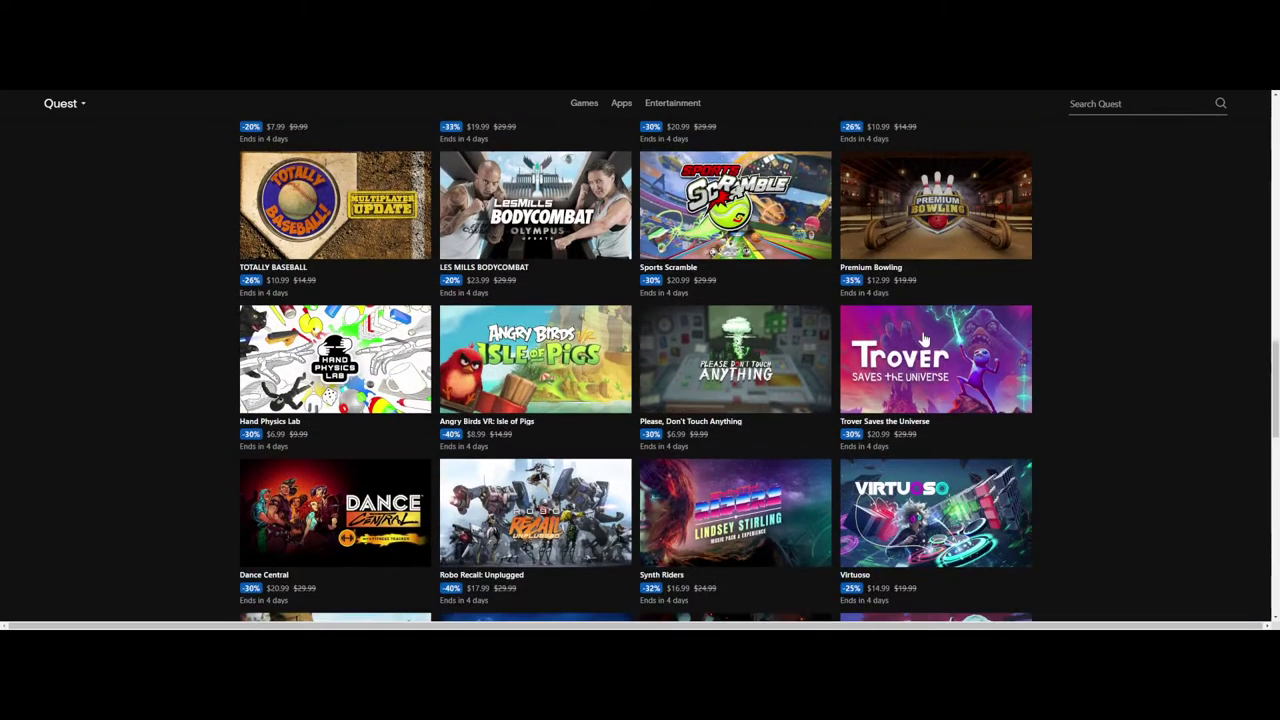
scroll(922, 340, "down", 2)
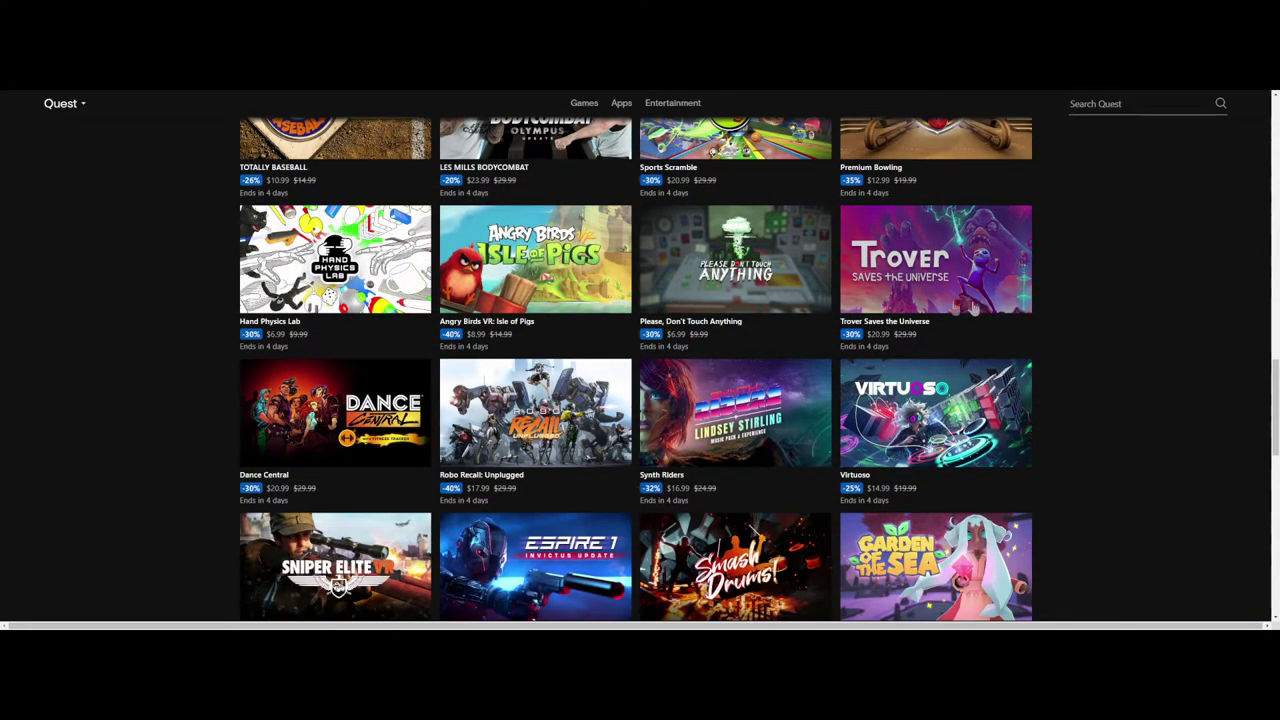
mouse_move(935, 359)
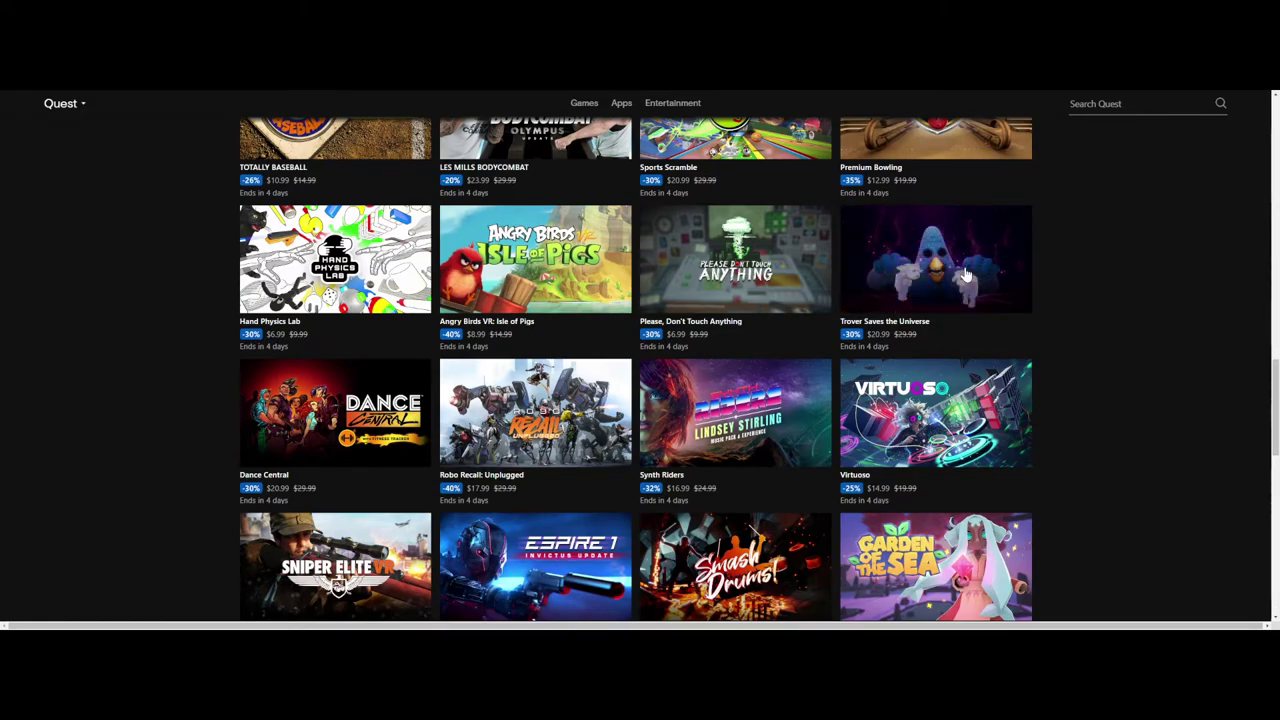
scroll(966, 274, "down", 3)
scroll(966, 274, "down", 3)
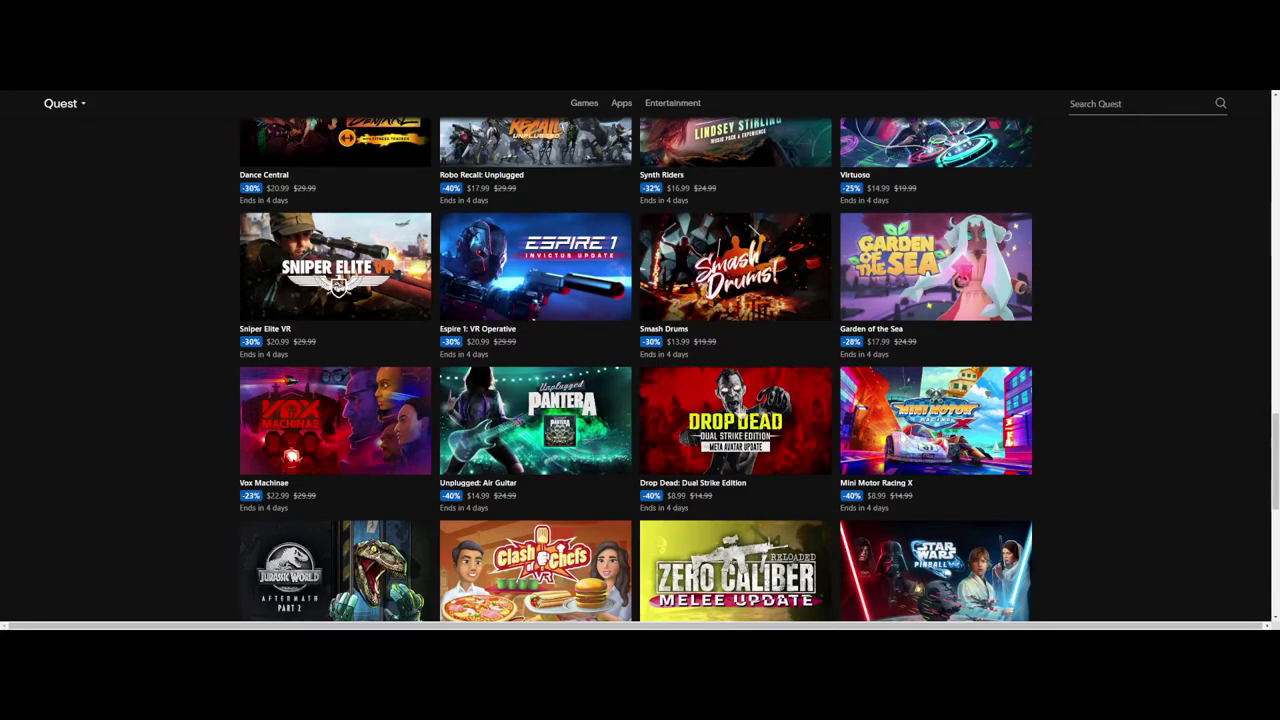
scroll(1037, 395, "down", 3)
scroll(1037, 395, "down", 3)
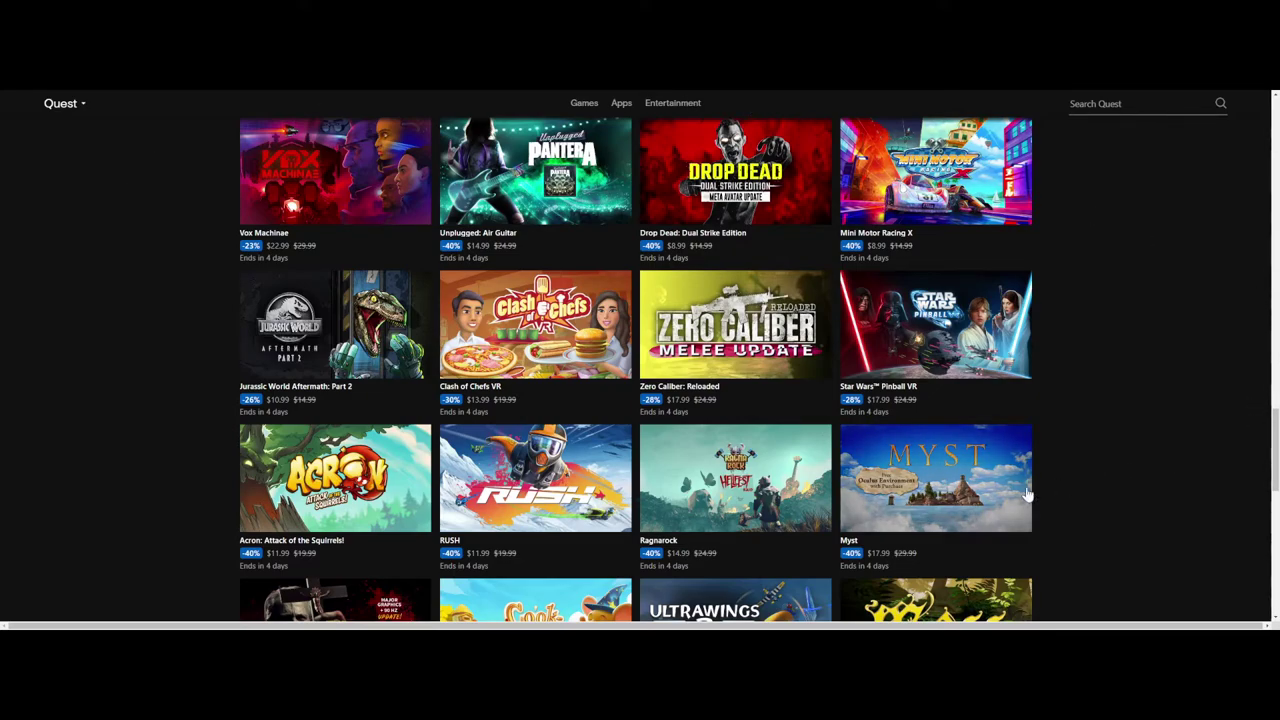
mouse_move(935, 478)
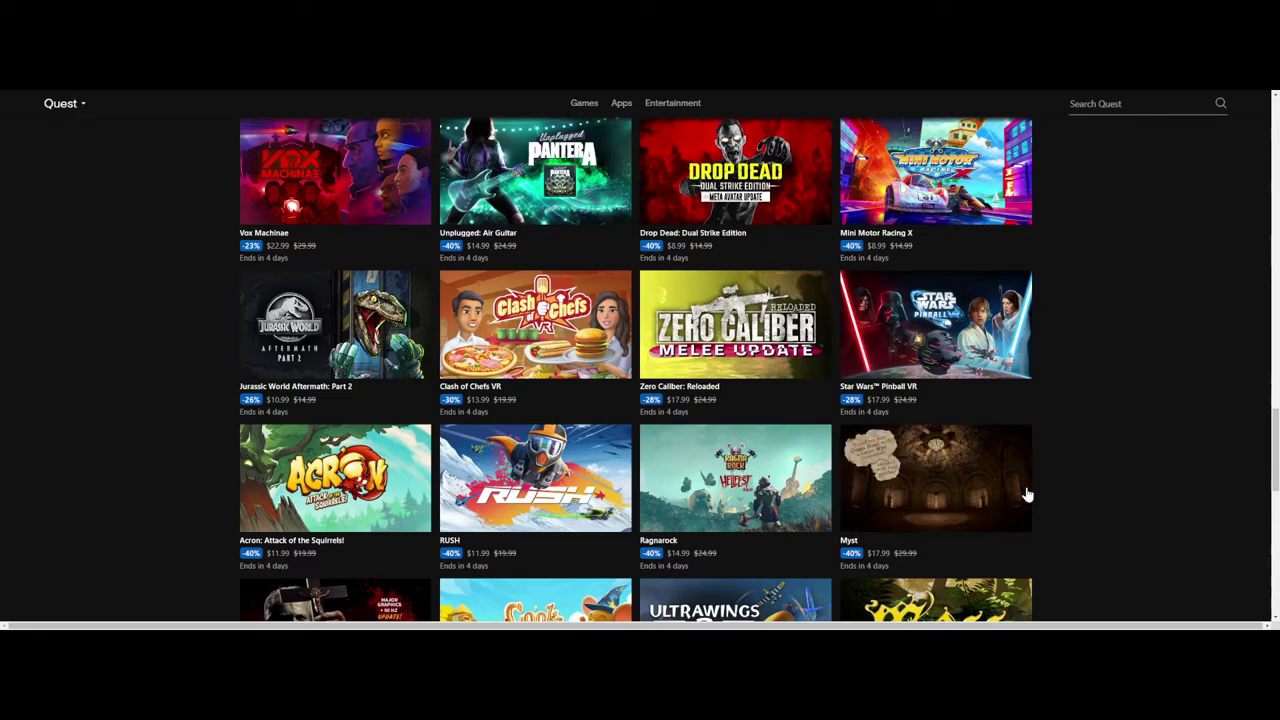
scroll(1027, 492, "down", 2)
scroll(978, 393, "down", 1)
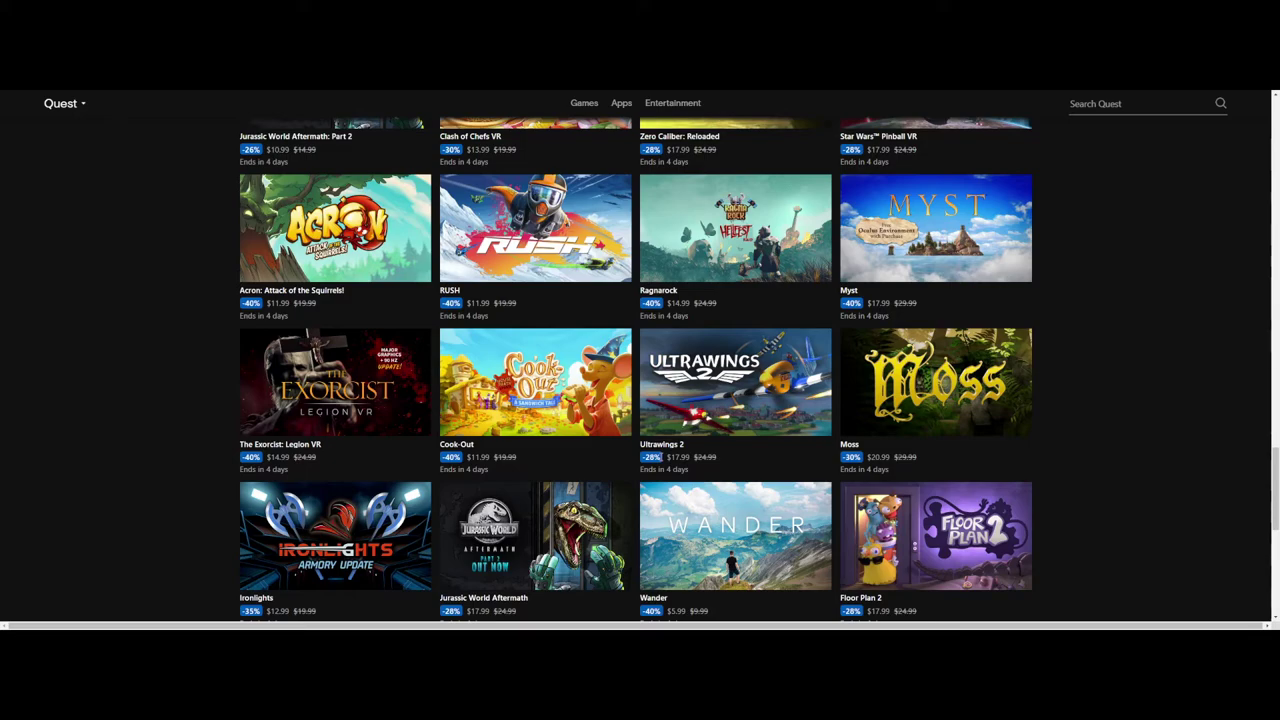
scroll(721, 455, "down", 3)
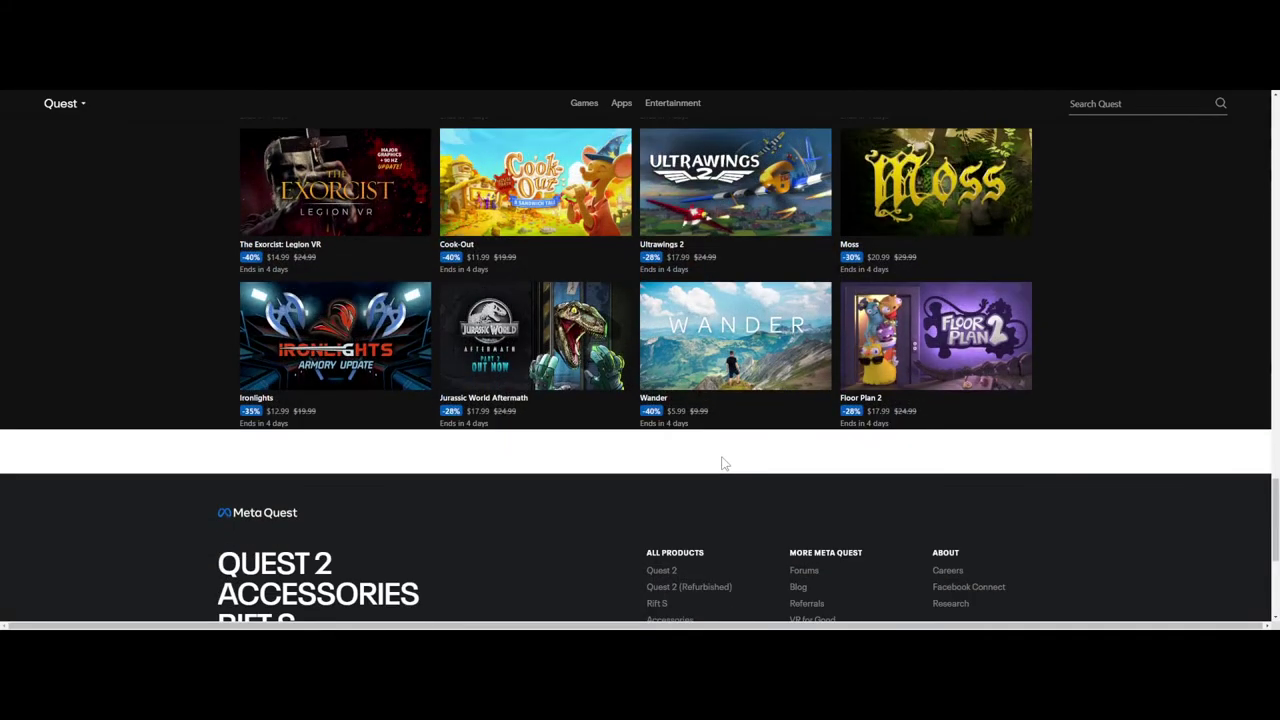
scroll(657, 390, "down", 2)
scroll(452, 363, "up", 2)
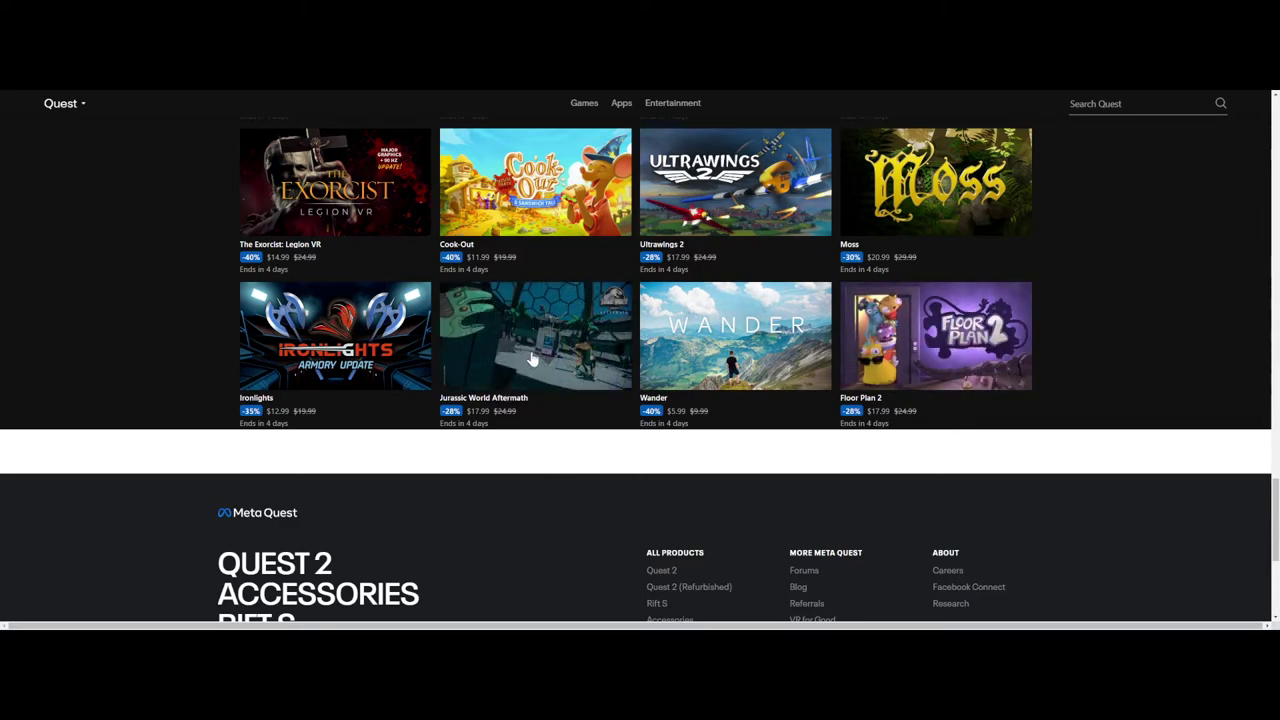
mouse_move(535, 336)
scroll(940, 314, "up", 5)
scroll(928, 390, "up", 3)
scroll(928, 390, "up", 5)
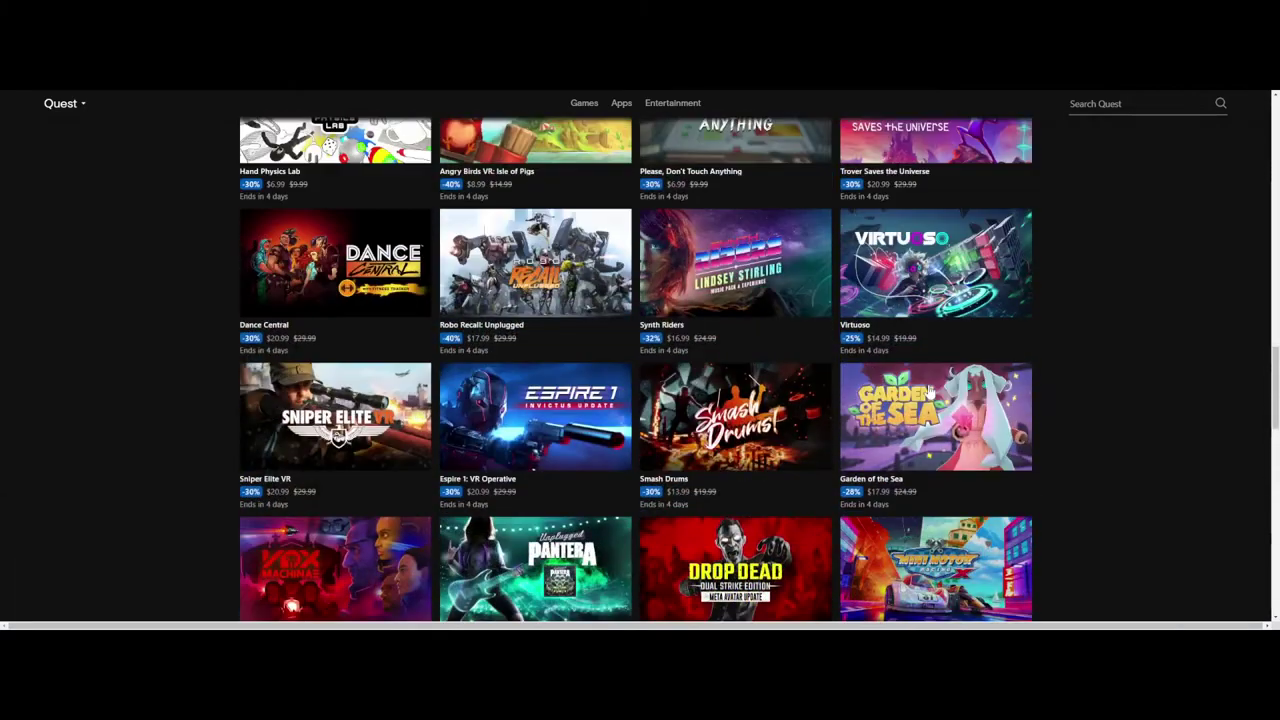
scroll(928, 390, "up", 5)
scroll(928, 390, "up", 5)
scroll(928, 390, "up", 4)
scroll(928, 390, "up", 5)
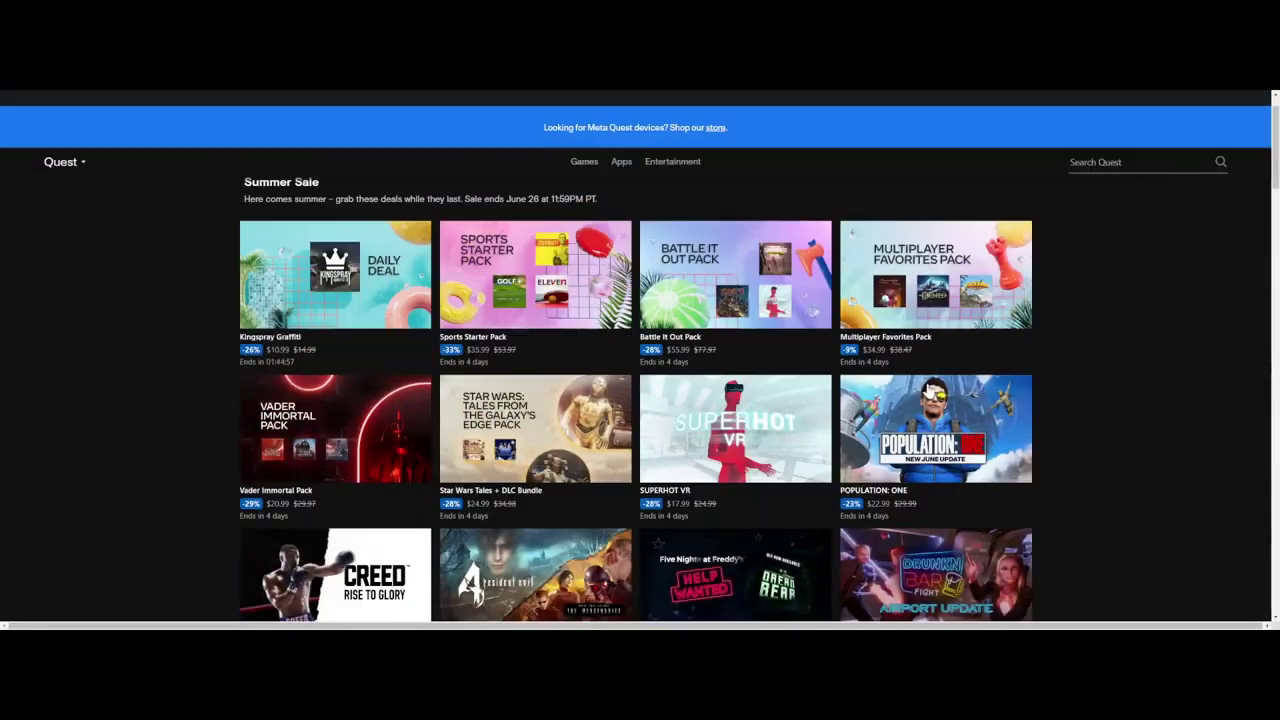
scroll(928, 390, "up", 3)
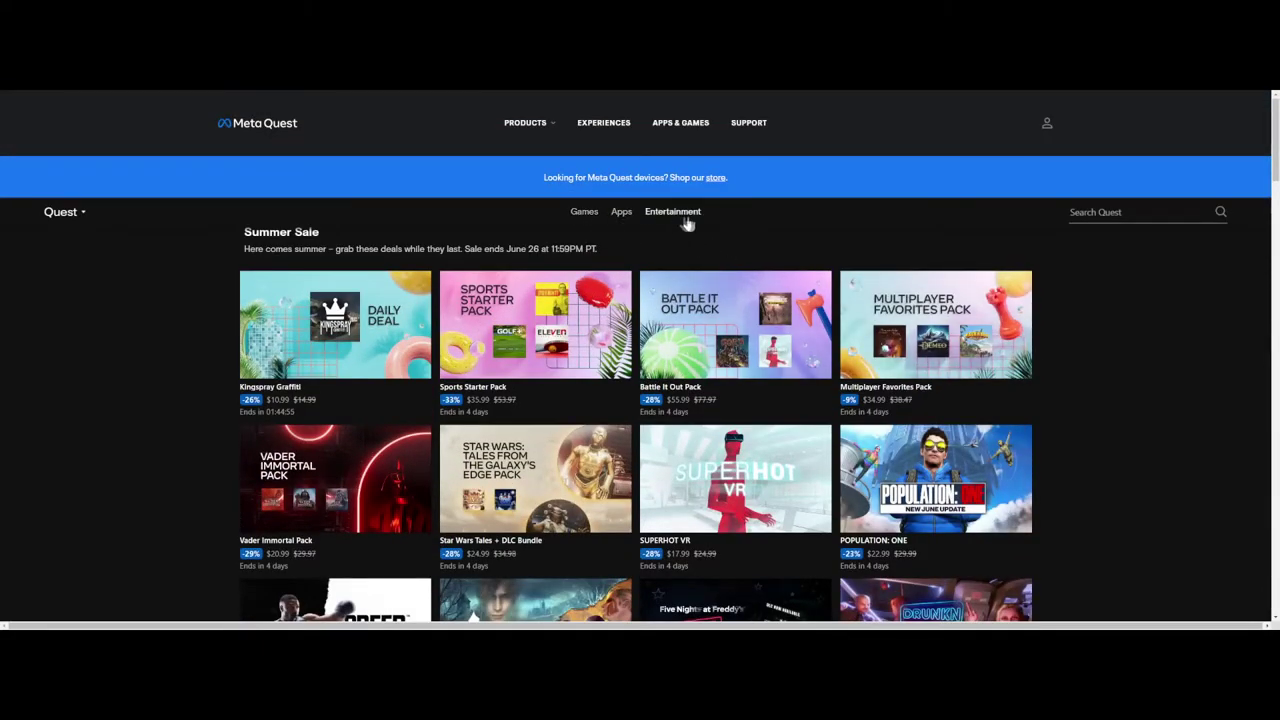